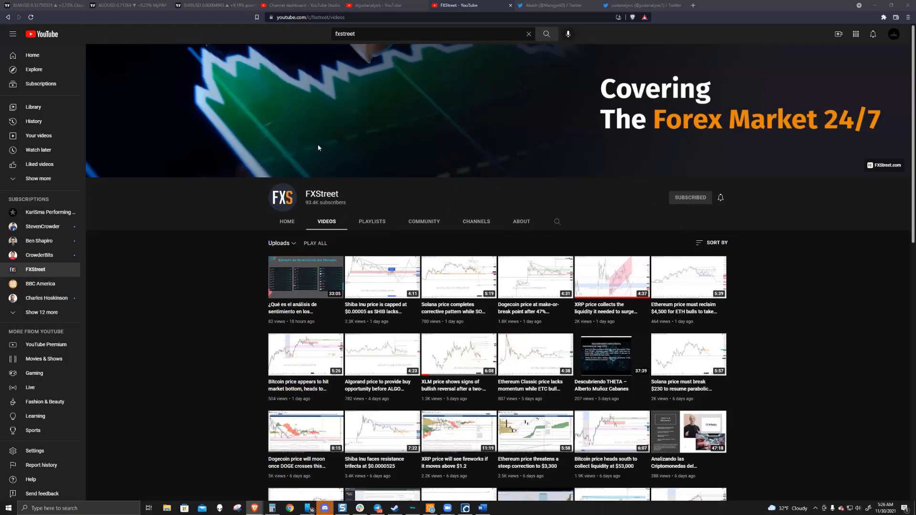
# Leave the FXStreet YouTube videos page for the FXStreet crypto analyst's Twitter profile
pyautogui.click(553, 4)
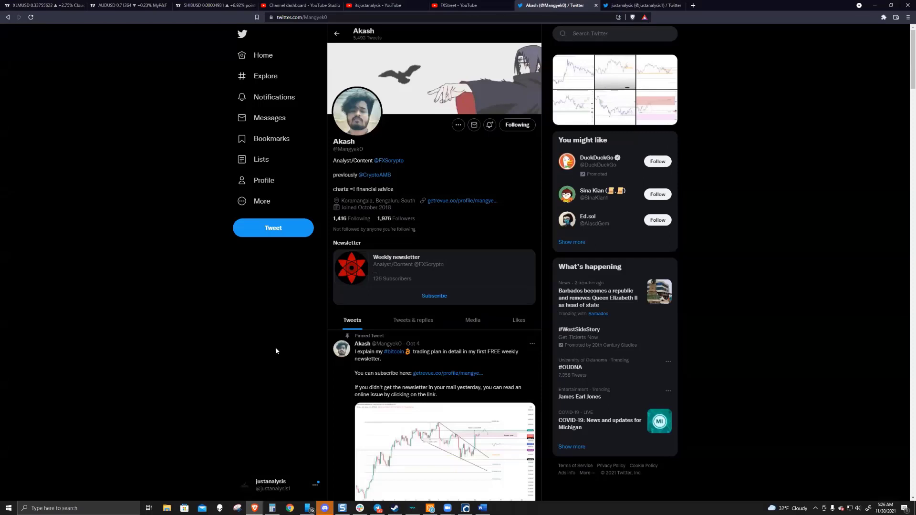
# Glance at the channel's own Twitter profile, then bring up Optuma's SHIBUSDT daily chart
pyautogui.click(629, 4)
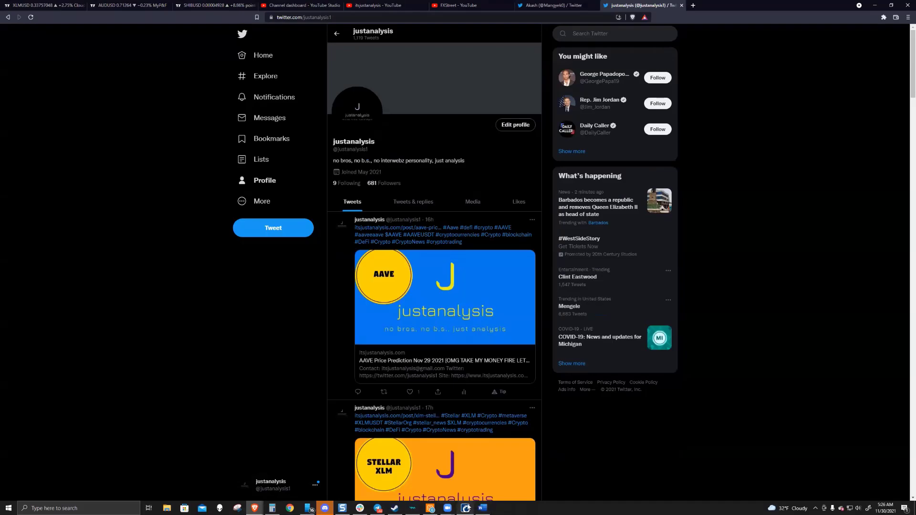
pyautogui.click(465, 508)
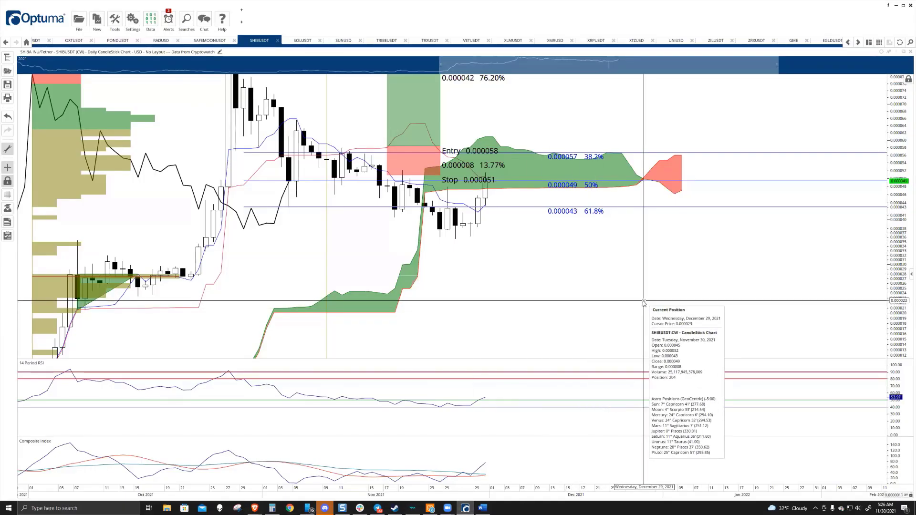
# Use Price Measure to gauge the rise from the last SHIBUSDT candle to 0.000050
pyautogui.rightClick(556, 271)
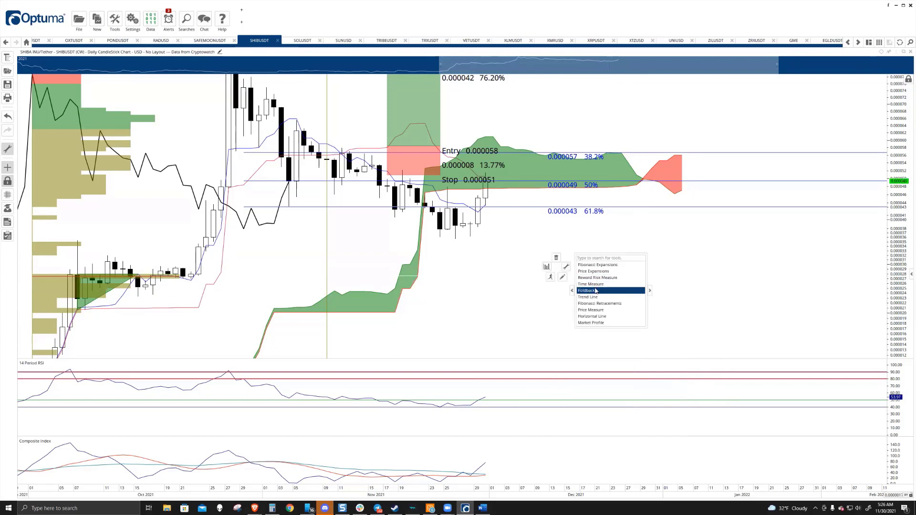
pyautogui.write('price')
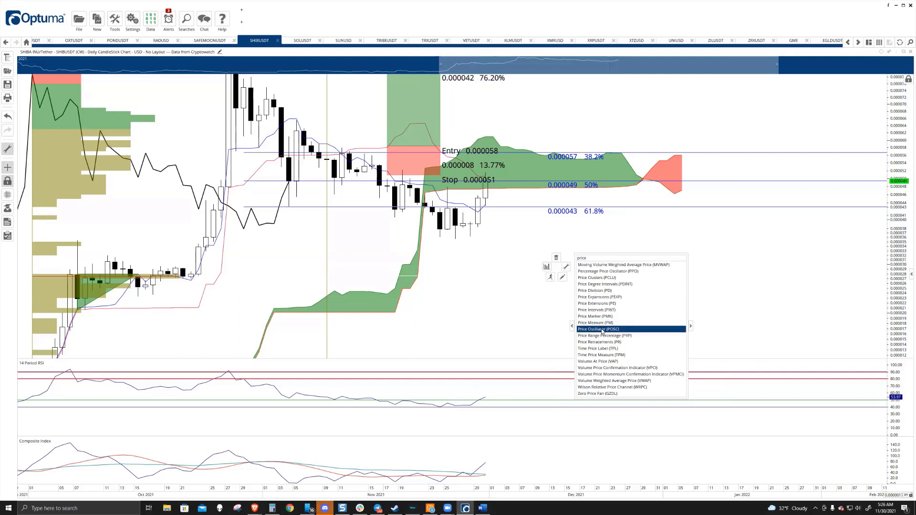
pyautogui.click(488, 198)
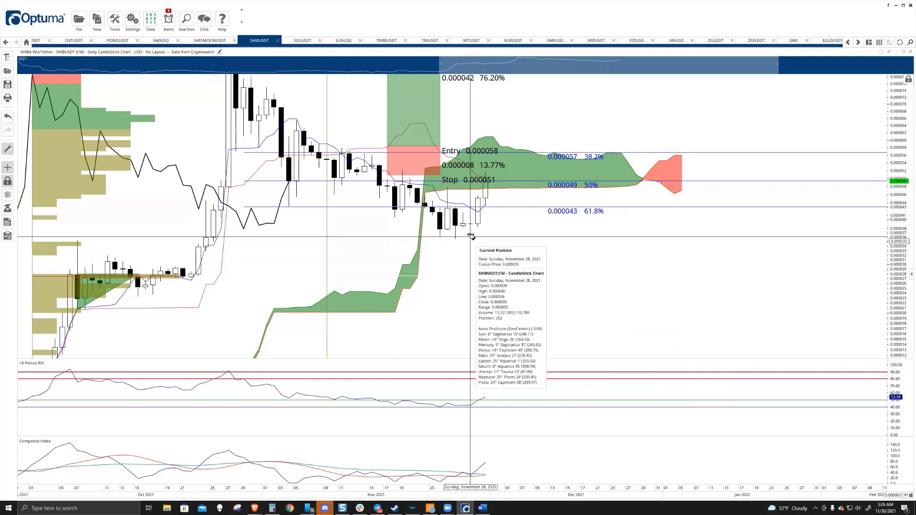
pyautogui.moveTo(489, 199); pyautogui.dragTo(490, 181)
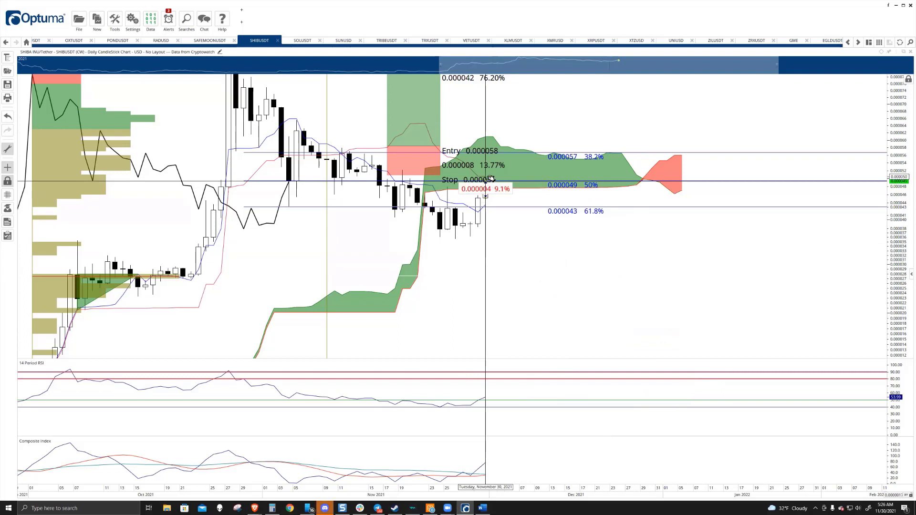
# Measure a 15.6% rise from the last candle, then drag the chart toward earlier dates
pyautogui.rightClick(506, 250)
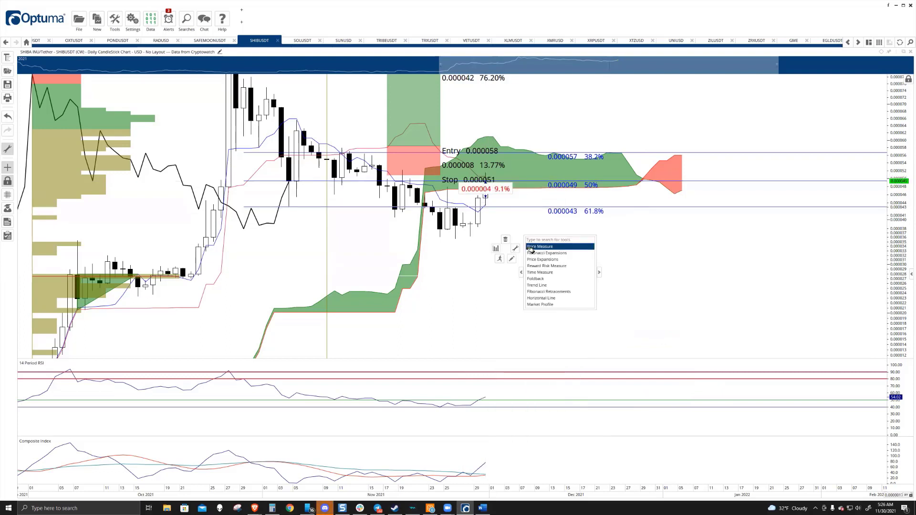
pyautogui.click(540, 247)
pyautogui.moveTo(479, 222); pyautogui.dragTo(485, 200)
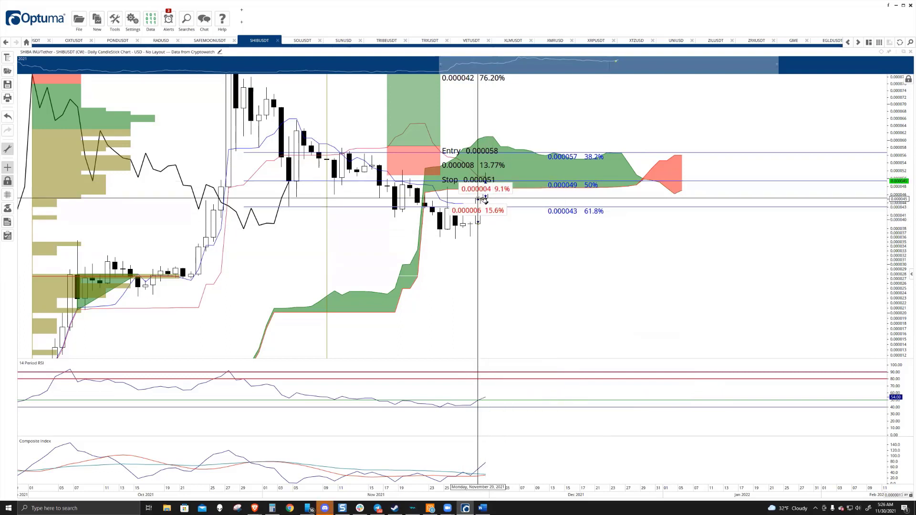
pyautogui.moveTo(481, 213)
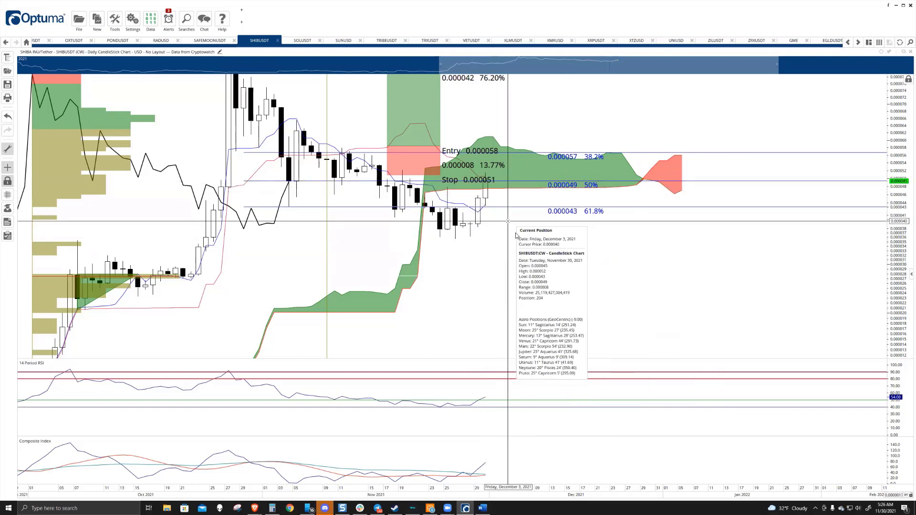
pyautogui.moveTo(511, 224); pyautogui.dragTo(555, 258)
# Zoom the SHIBUSDT daily chart onto the October–December candles near the Ichimoku cloud
pyautogui.scroll(2, 555, 259)
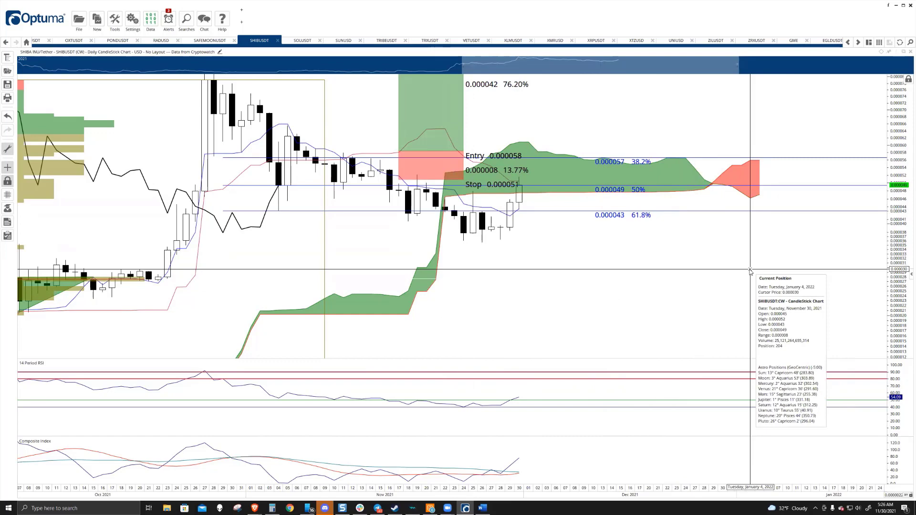
pyautogui.scroll(-1, 742, 269)
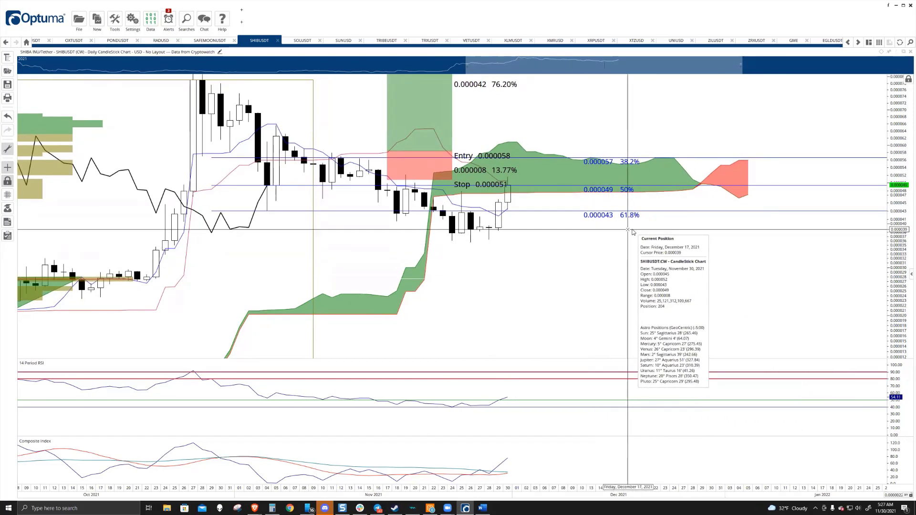
pyautogui.scroll(2, 549, 232)
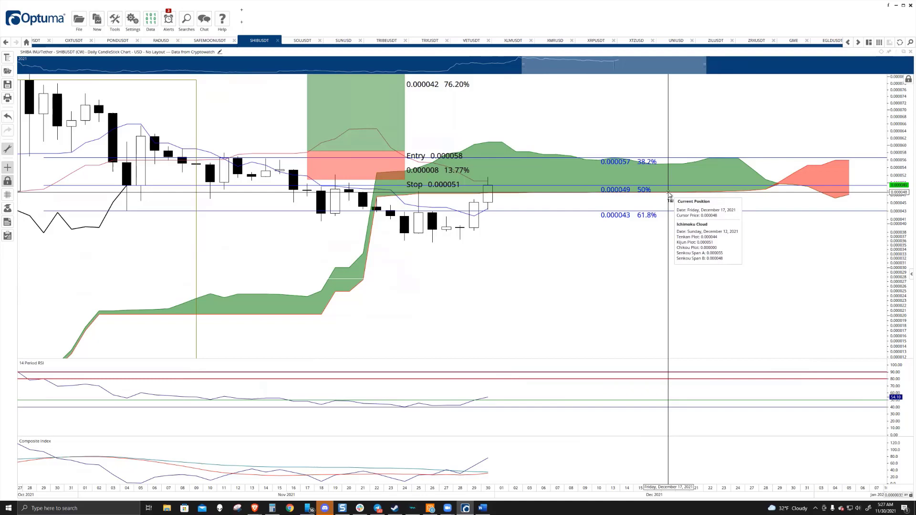
pyautogui.scroll(-2, 664, 194)
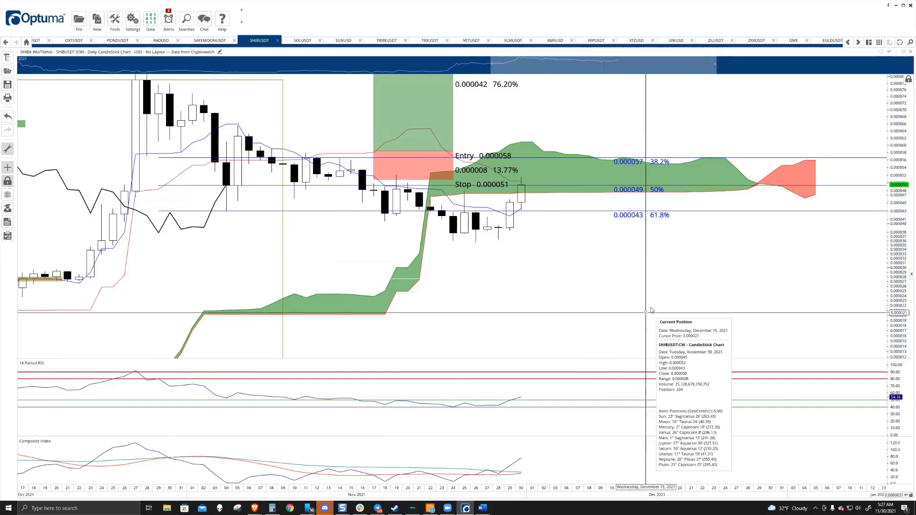
# Zoom the Optuma chart back out to span Sep 2021–Feb 2022
pyautogui.scroll(-4, 621, 373)
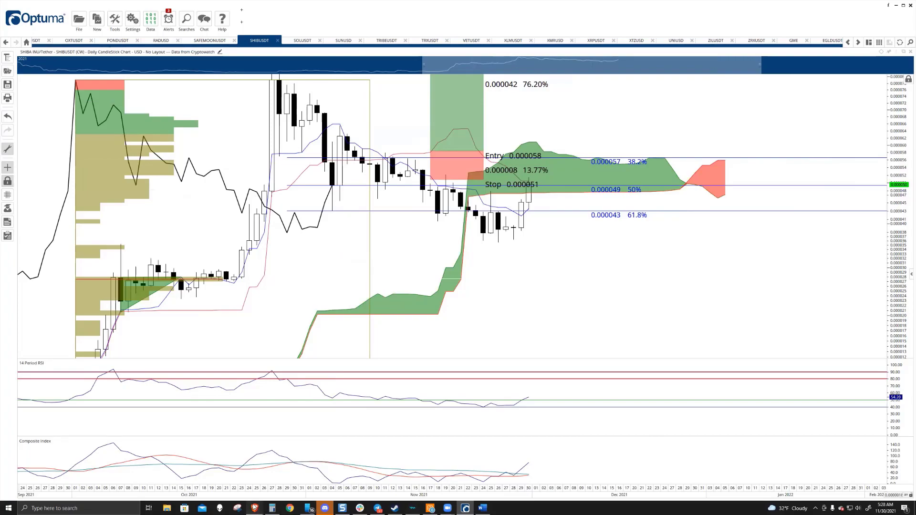
# Open the SHIBUSD point-and-figure chart, zoomed and framed on its descending trendline and Fibonacci levels
pyautogui.moveTo(255, 507)
pyautogui.click(228, 480)
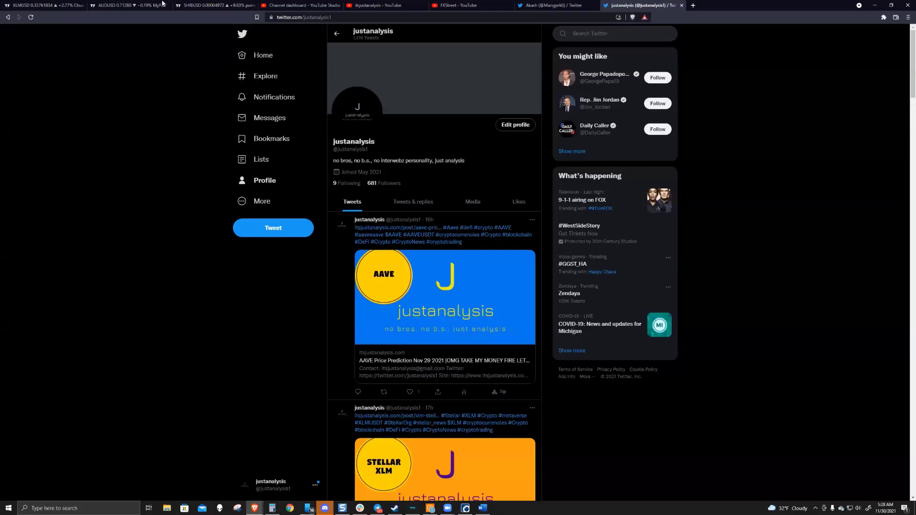
pyautogui.click(197, 6)
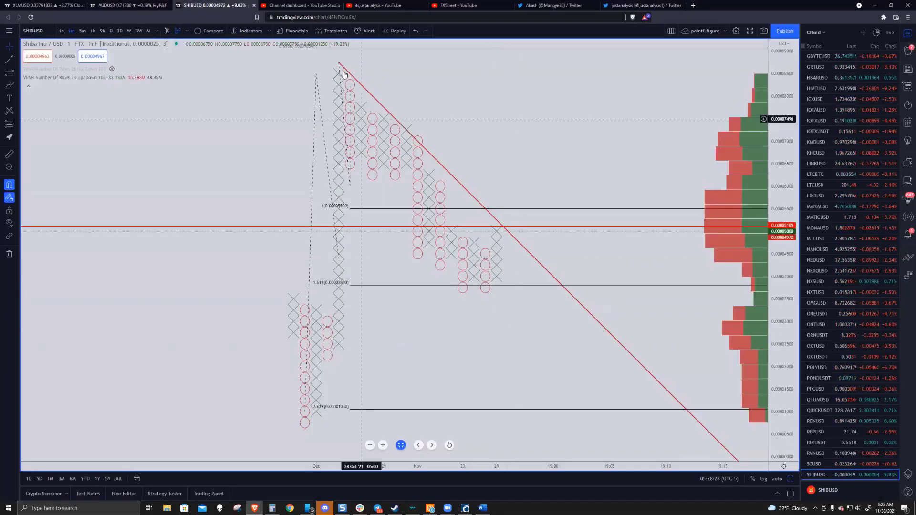
pyautogui.scroll(2, 520, 164)
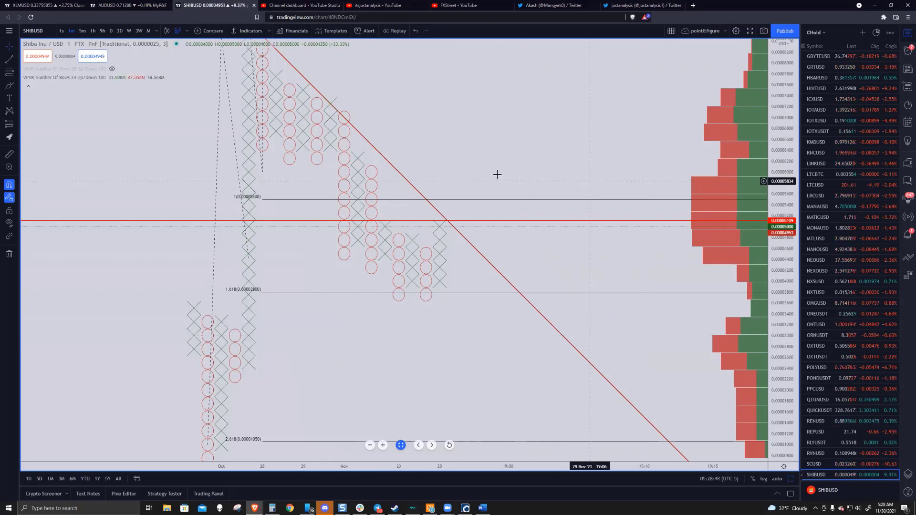
pyautogui.moveTo(471, 147); pyautogui.dragTo(459, 208)
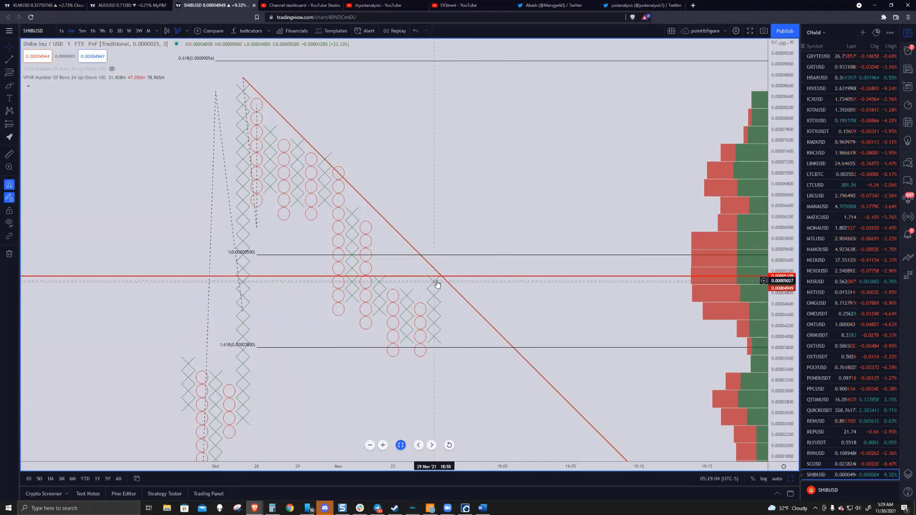
pyautogui.scroll(1, 437, 284)
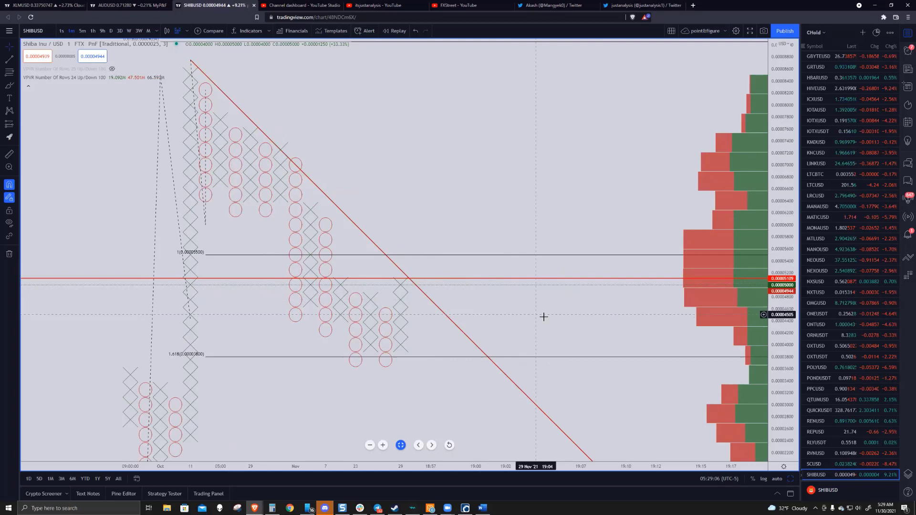
pyautogui.scroll(-2, 567, 284)
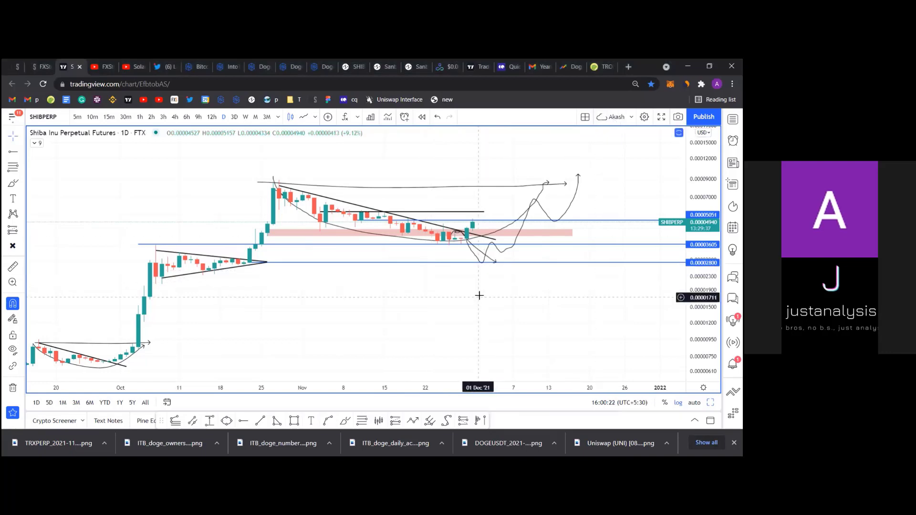
# Switch SHIBPERP through 4h to 12h candles and frame the recent price history
pyautogui.moveTo(479, 295); pyautogui.dragTo(388, 248)
pyautogui.scroll(-2, 387, 248)
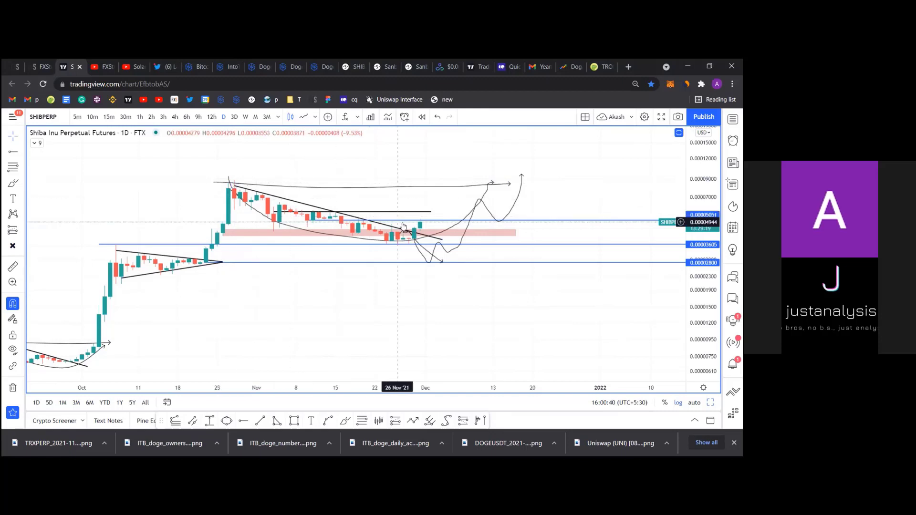
pyautogui.click(174, 117)
pyautogui.scroll(5, 622, 315)
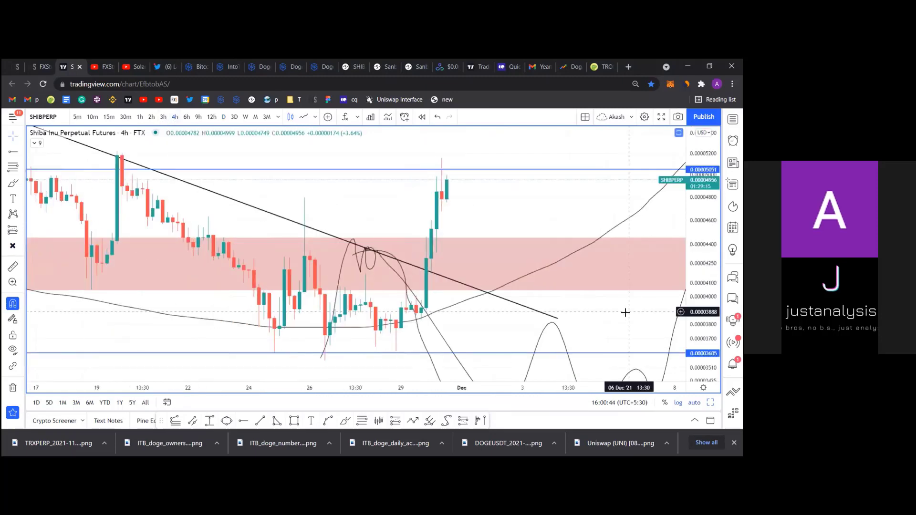
pyautogui.scroll(-6, 622, 316)
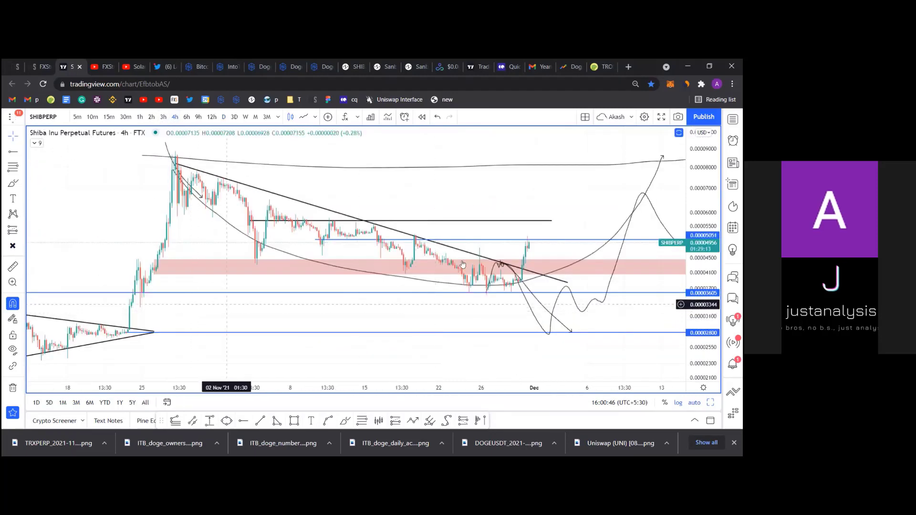
pyautogui.moveTo(560, 213); pyautogui.dragTo(549, 212)
pyautogui.click(212, 117)
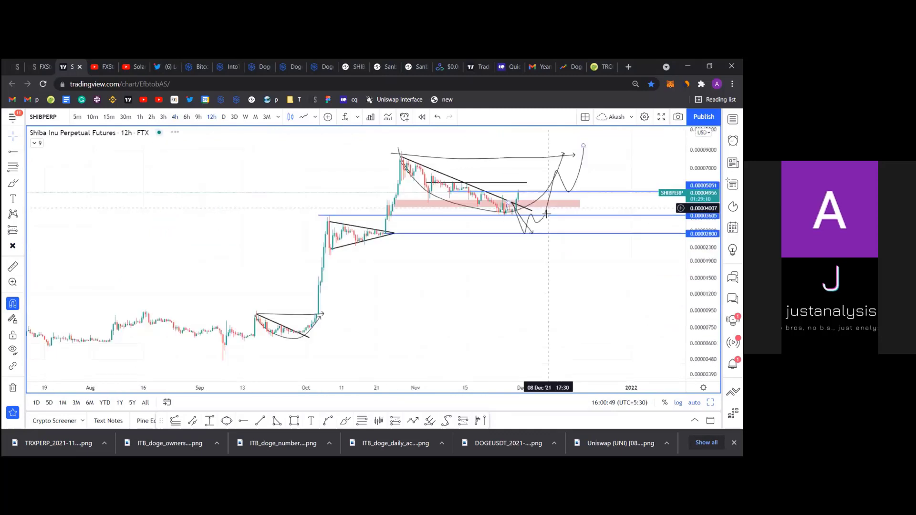
pyautogui.moveTo(530, 310); pyautogui.dragTo(415, 335)
pyautogui.scroll(5, 415, 336)
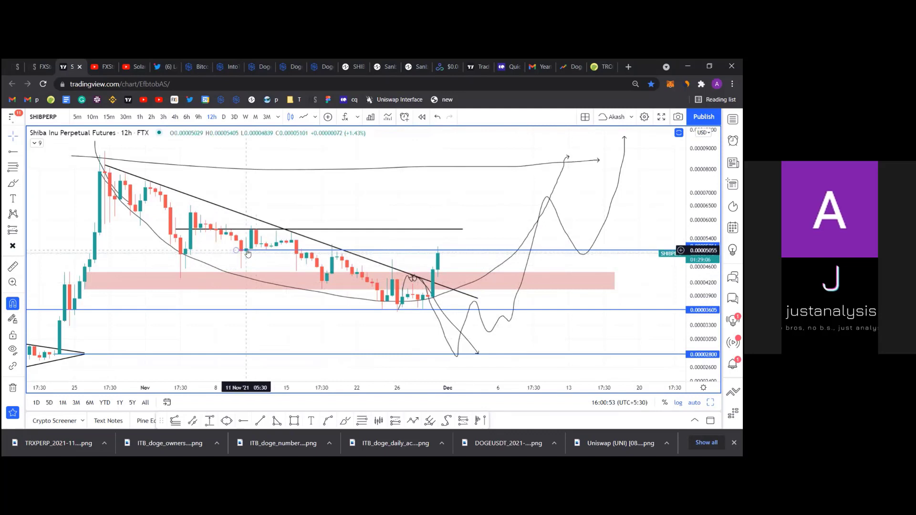
# Delete the hand-drawn projection curves and the long curve across the top
pyautogui.click(553, 194)
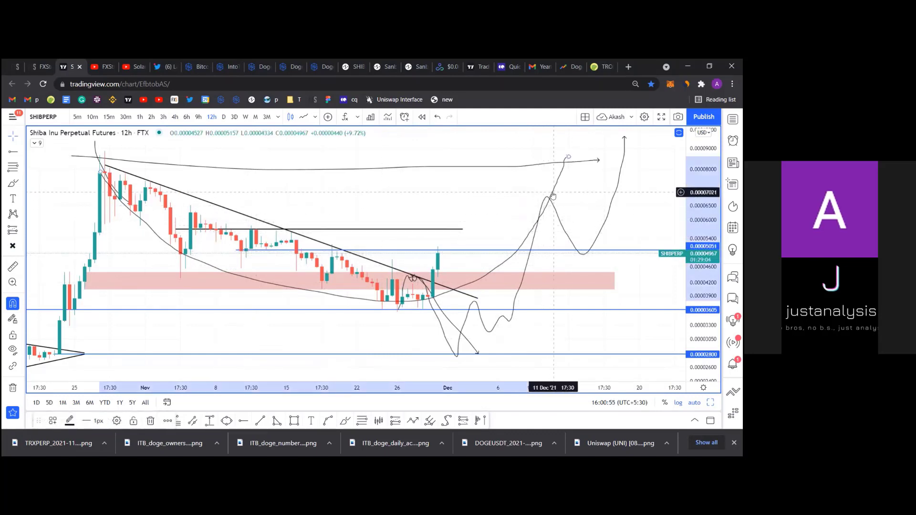
pyautogui.press('Delete')
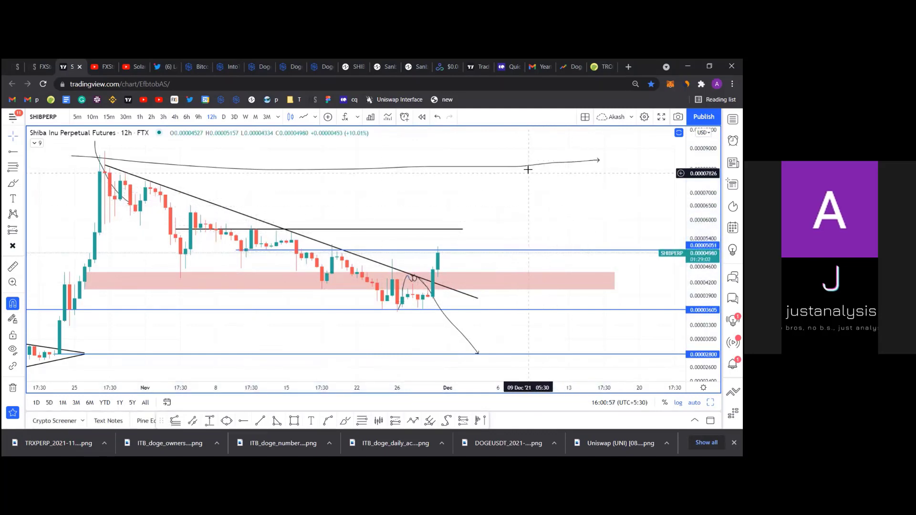
pyautogui.click(529, 168)
pyautogui.press('Delete')
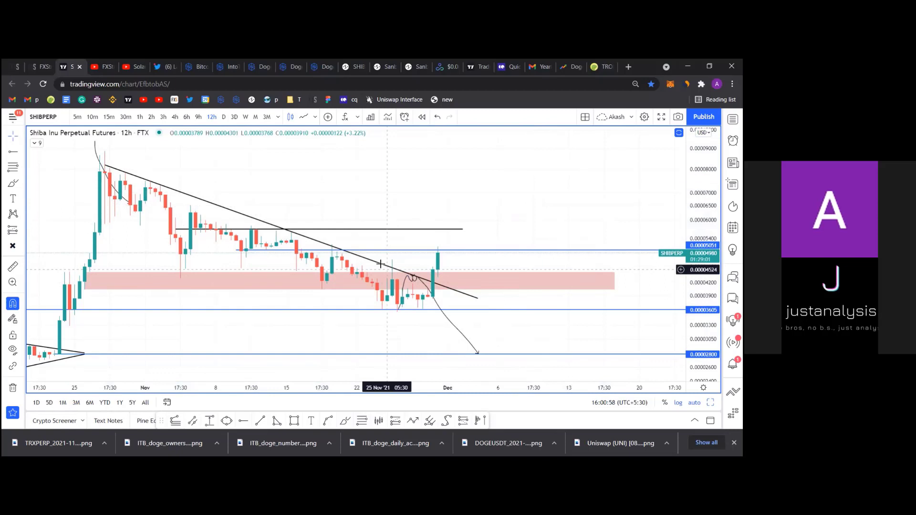
pyautogui.click(457, 331)
pyautogui.press('Delete')
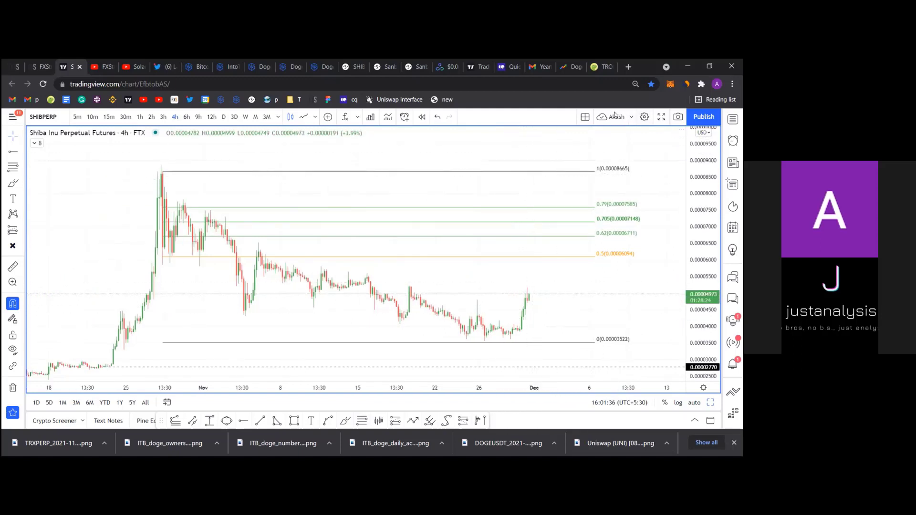
# Zoom the 4h SHIBPERP chart horizontally around the Fibonacci retracement and current price 0.00004991
pyautogui.scroll(1, 499, 127)
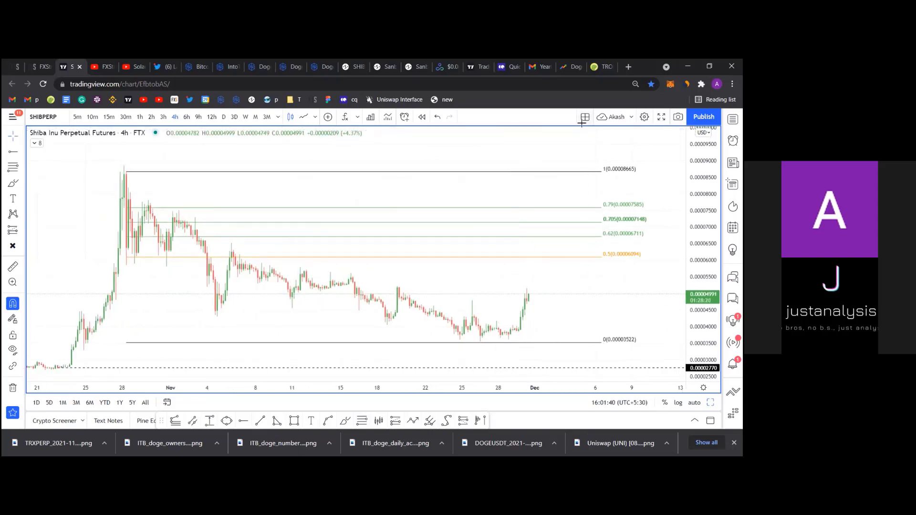
# Drag the Fib anchors so level 1 sits at the 0.00008857 peak and level 0 at 0.00003569
pyautogui.click(126, 172)
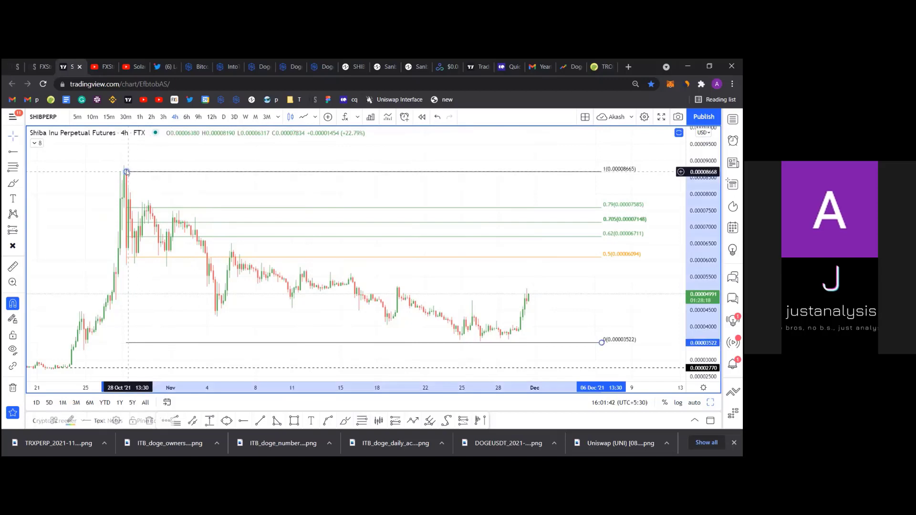
pyautogui.moveTo(126, 172); pyautogui.dragTo(124, 165)
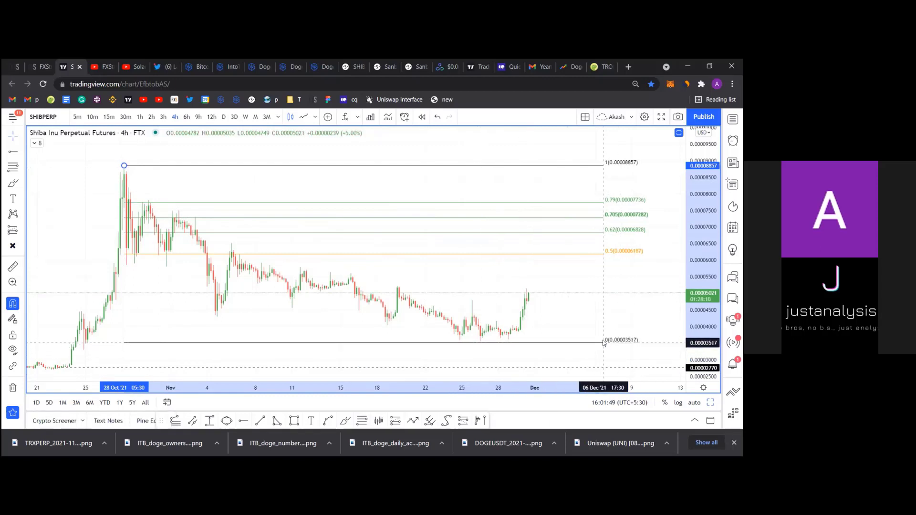
pyautogui.moveTo(602, 343); pyautogui.dragTo(604, 341)
pyautogui.click(574, 305)
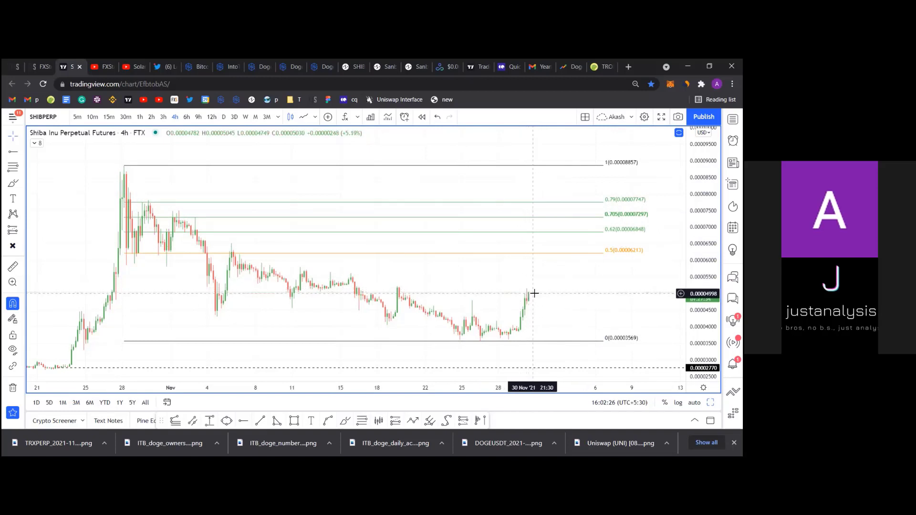
# Place a horizontal ray at the recent high and brush a dip-then-climb path to the 0.5 level
pyautogui.click(244, 422)
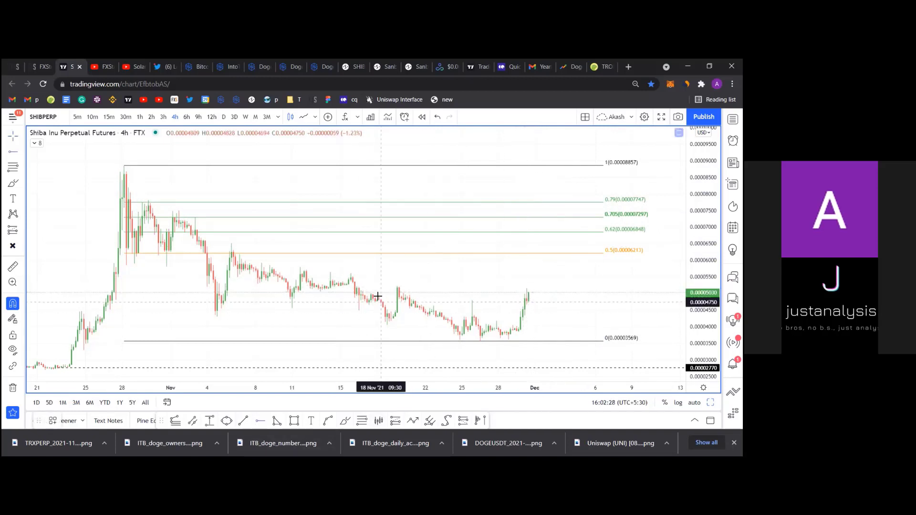
pyautogui.click(397, 287)
pyautogui.click(345, 421)
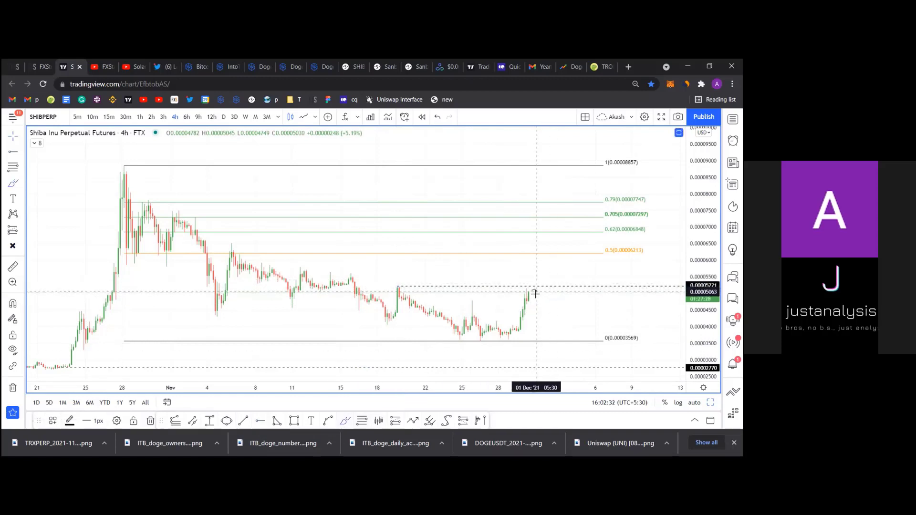
pyautogui.moveTo(533, 290); pyautogui.dragTo(545, 314)
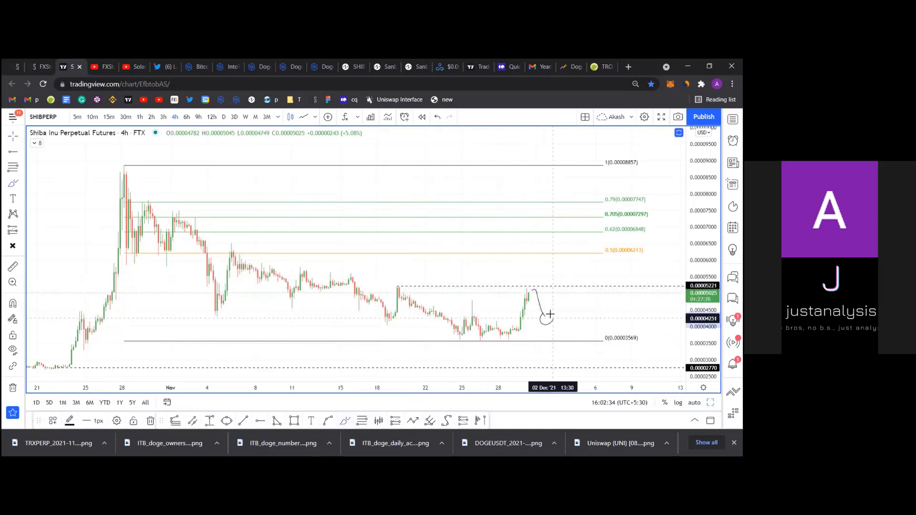
pyautogui.moveTo(545, 317)
pyautogui.mouseDown()
pyautogui.moveTo(562, 261)
pyautogui.moveTo(575, 255)
pyautogui.mouseUp()
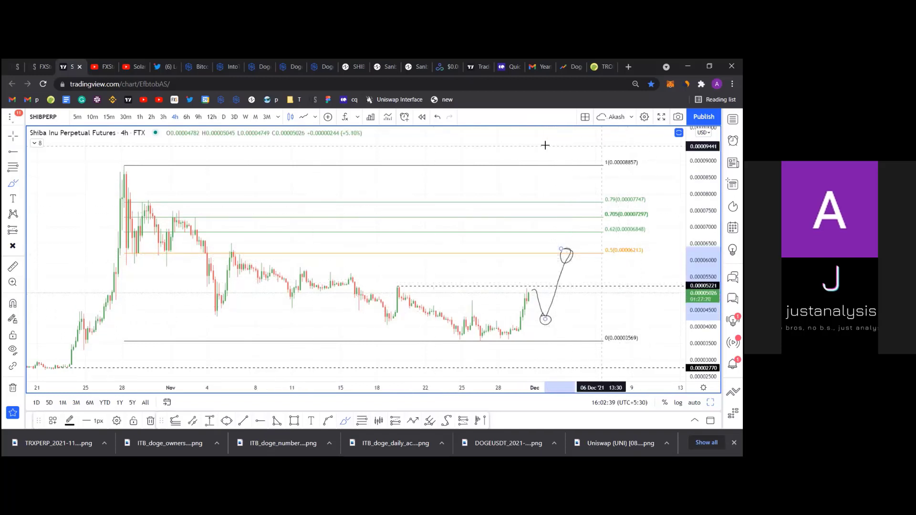
pyautogui.click(519, 147)
# Briefly measure the price rise from the last candle, then dismiss the readout
pyautogui.hscroll(3, 521, 238)
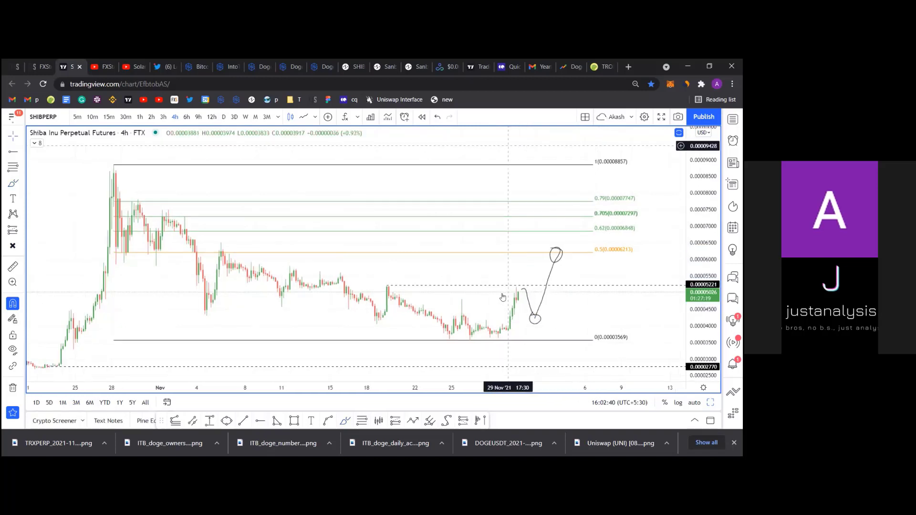
pyautogui.keyDown('shift'); pyautogui.click(561, 252); pyautogui.keyUp('shift')
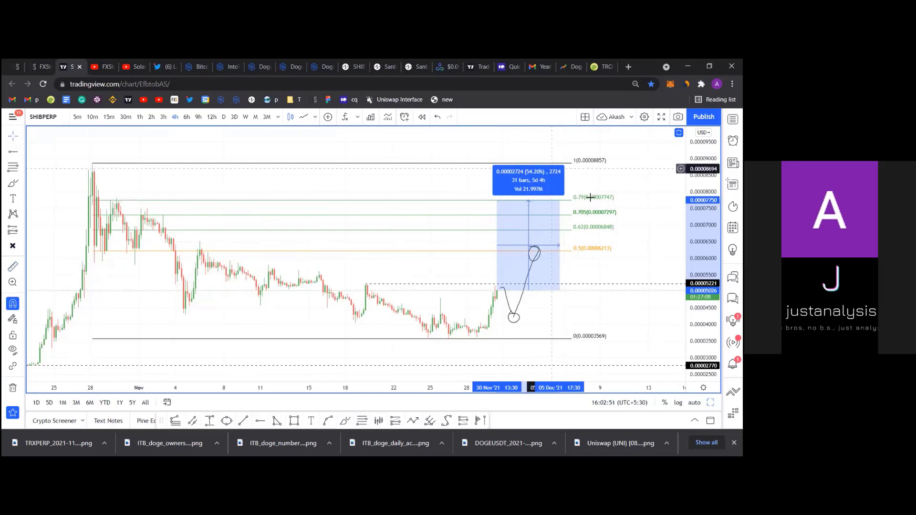
pyautogui.click(549, 303)
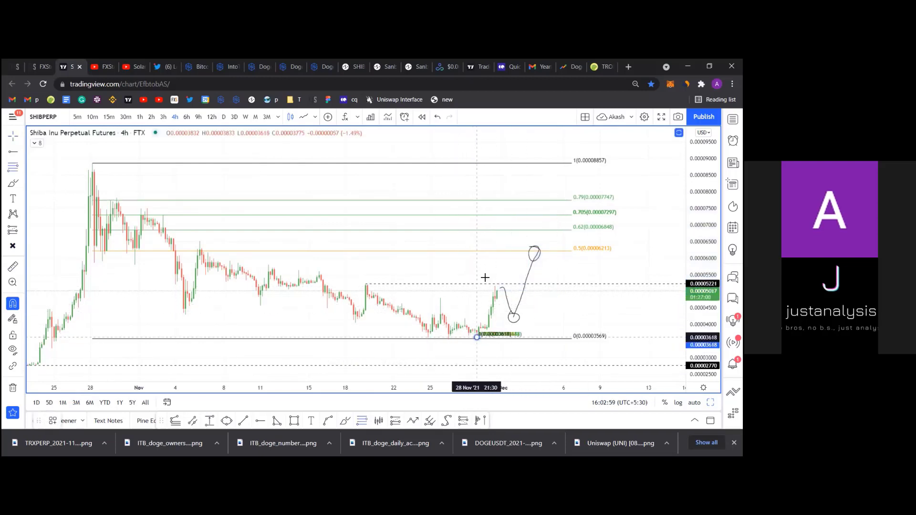
# Draw a Fibonacci retracement from the 0.00003618 swing low to the 0.00005234 high, with 0.5 at 0.00004426
pyautogui.moveTo(485, 278); pyautogui.dragTo(519, 284)
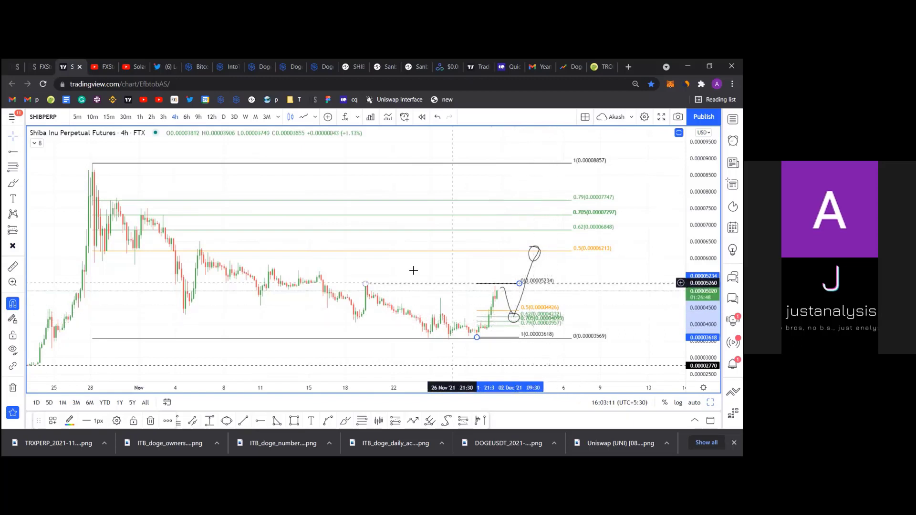
pyautogui.click(426, 258)
pyautogui.moveTo(621, 162); pyautogui.dragTo(652, 157)
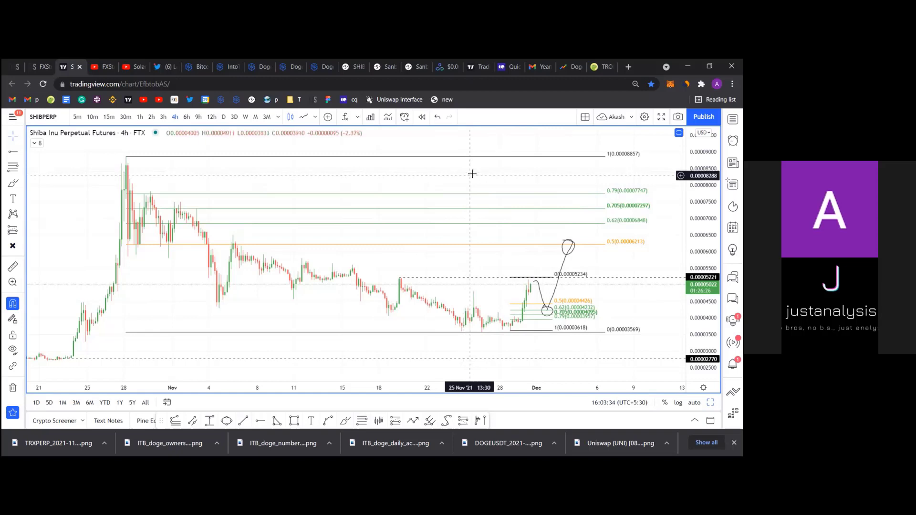
pyautogui.scroll(3, 454, 170)
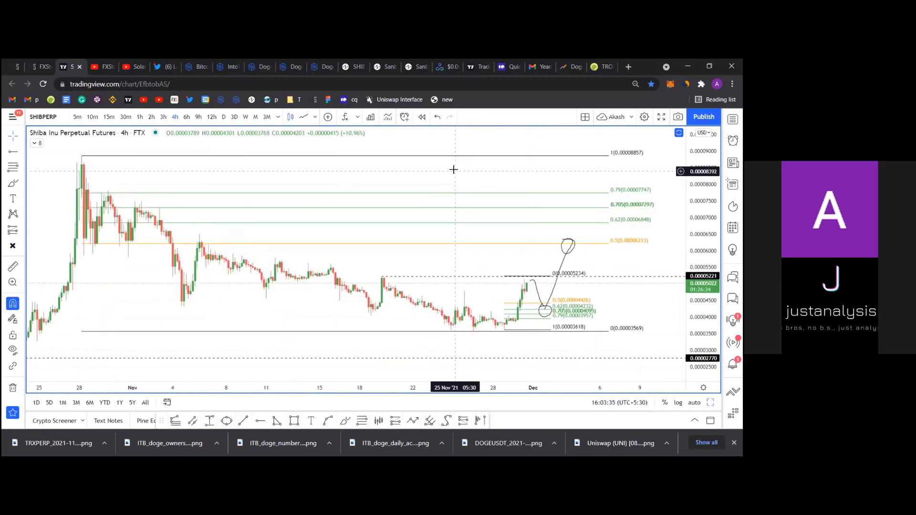